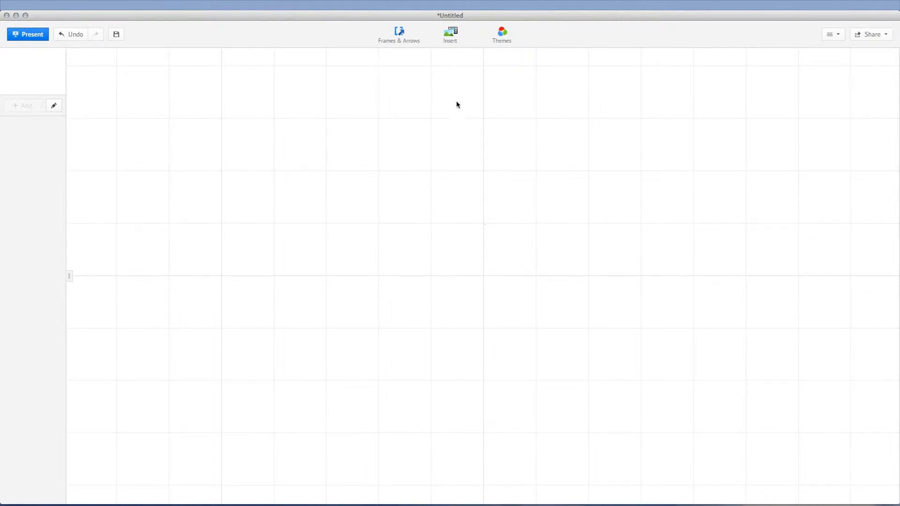
- Open Insert > Symbols & shapes to reach the Stickers symbol library
{"action": "left_click", "coordinate": [452, 40]}
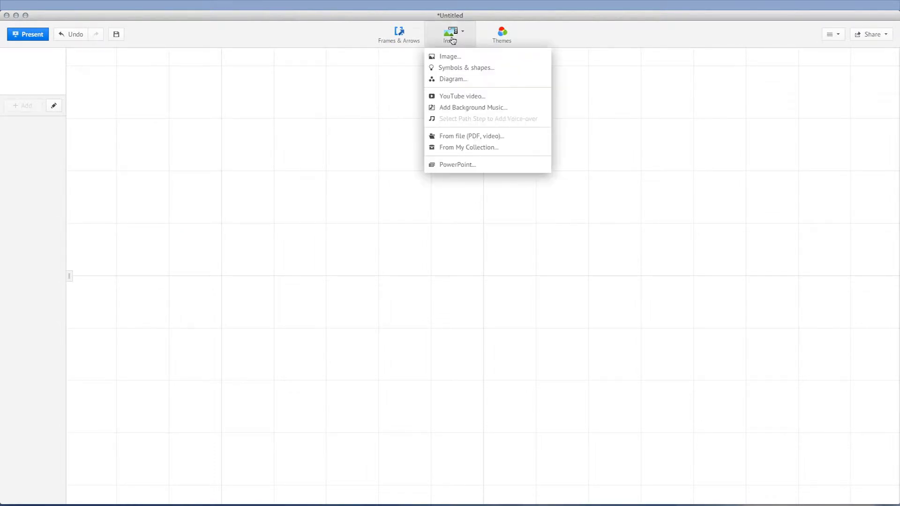
{"action": "left_click", "coordinate": [458, 71]}
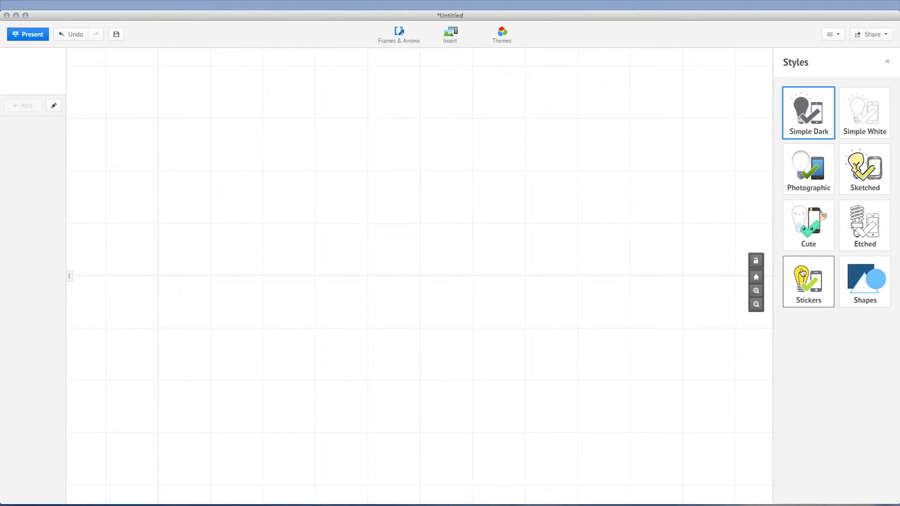
- Place an enlarged globe sticker up-left of centre, resized and kept upright
{"action": "left_click", "coordinate": [803, 273]}
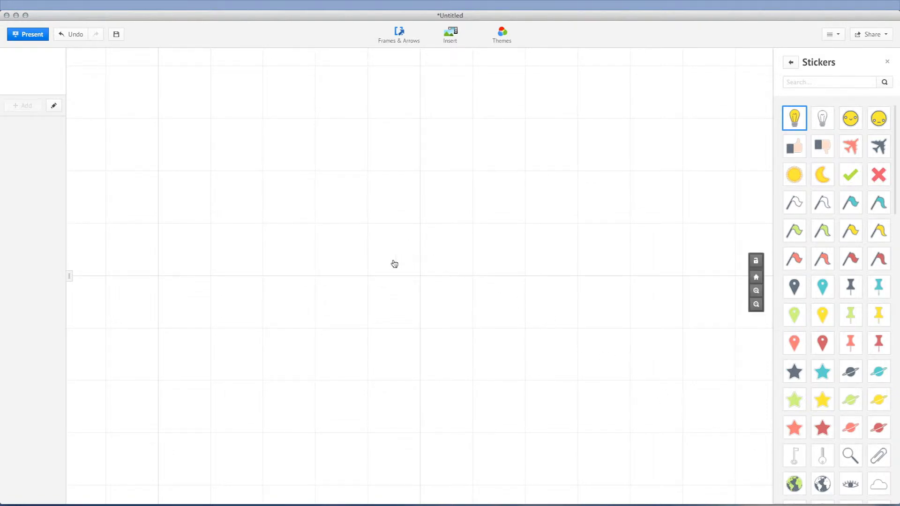
{"action": "left_click_drag", "start_coordinate": [794, 483], "coordinate": [294, 276]}
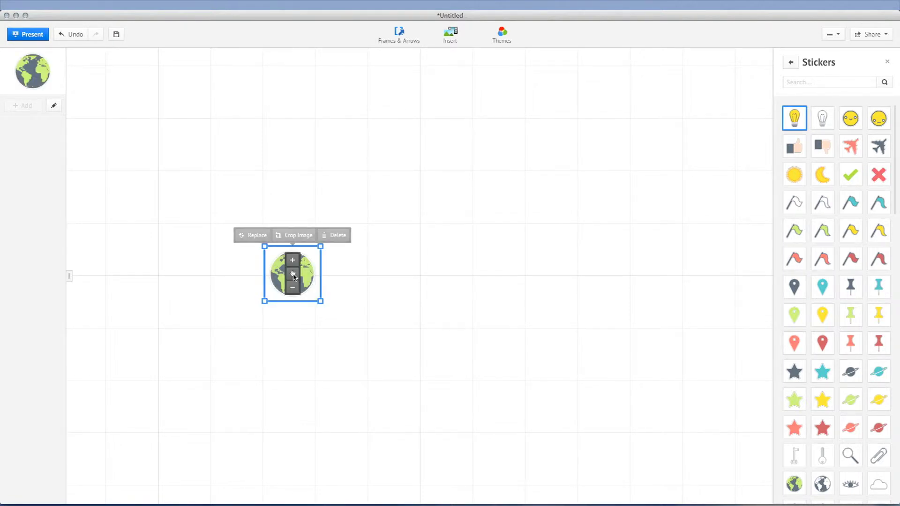
{"action": "left_click", "coordinate": [294, 261]}
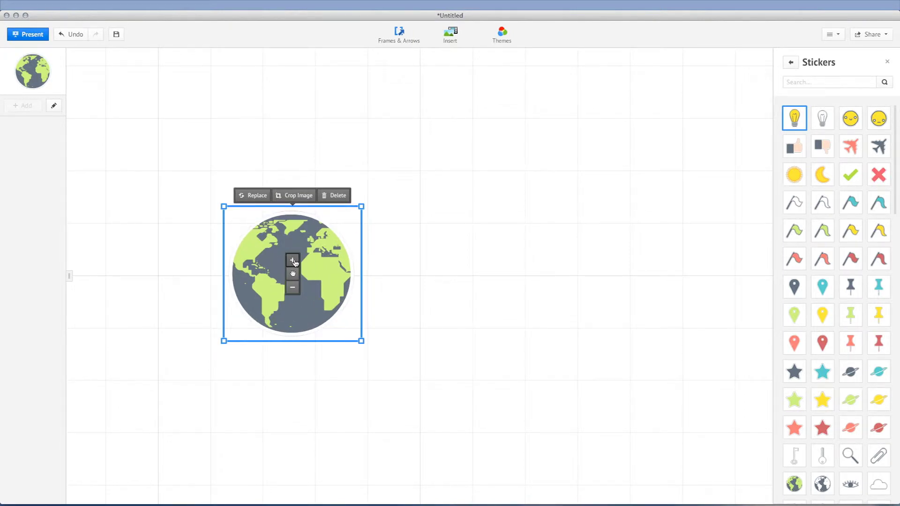
{"action": "left_click_drag", "start_coordinate": [293, 275], "coordinate": [282, 209]}
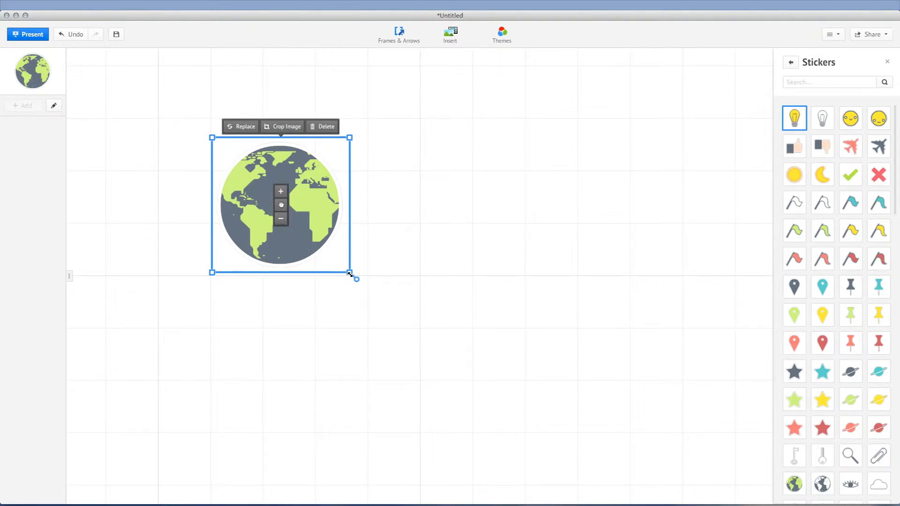
{"action": "left_click_drag", "start_coordinate": [350, 274], "coordinate": [336, 260]}
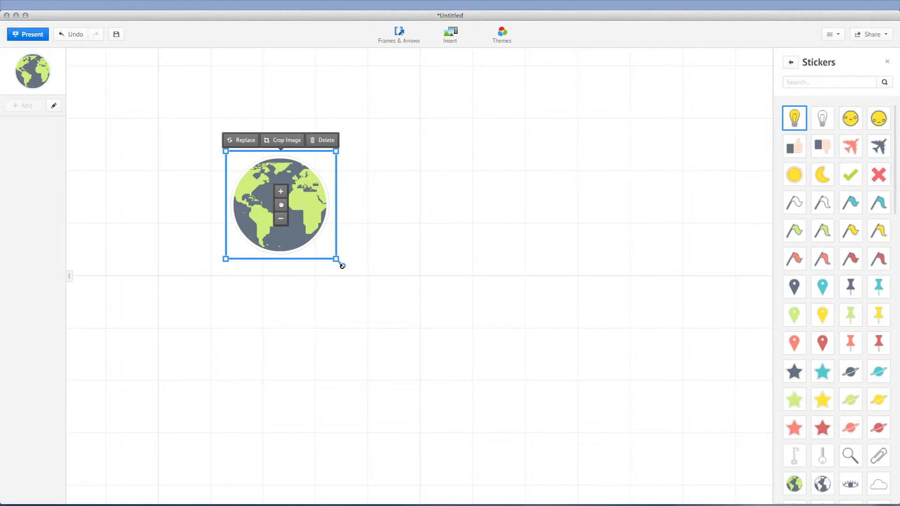
{"action": "left_click_drag", "start_coordinate": [342, 265], "coordinate": [331, 167]}
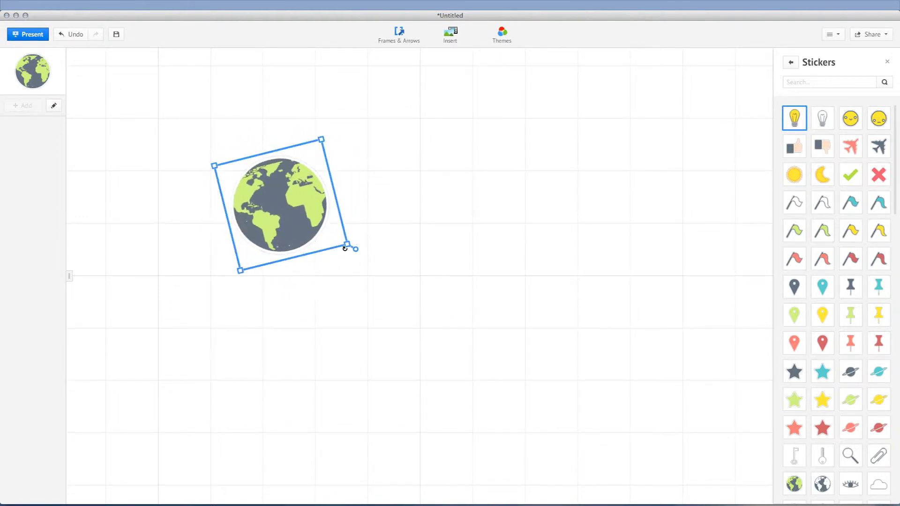
{"action": "left_click_drag", "start_coordinate": [331, 166], "coordinate": [339, 263]}
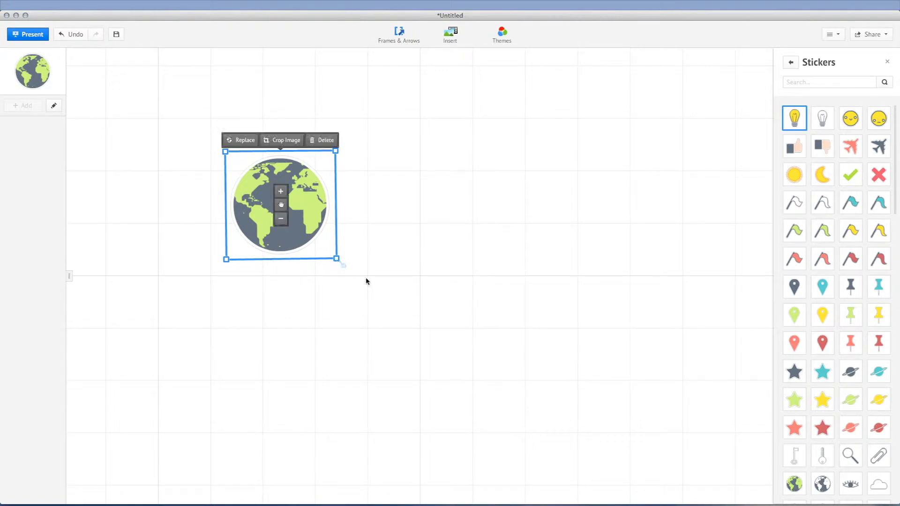
- Draw a blue arrow rightward from beside the globe with Frames & Arrows > Draw arrow
{"action": "left_click", "coordinate": [396, 297]}
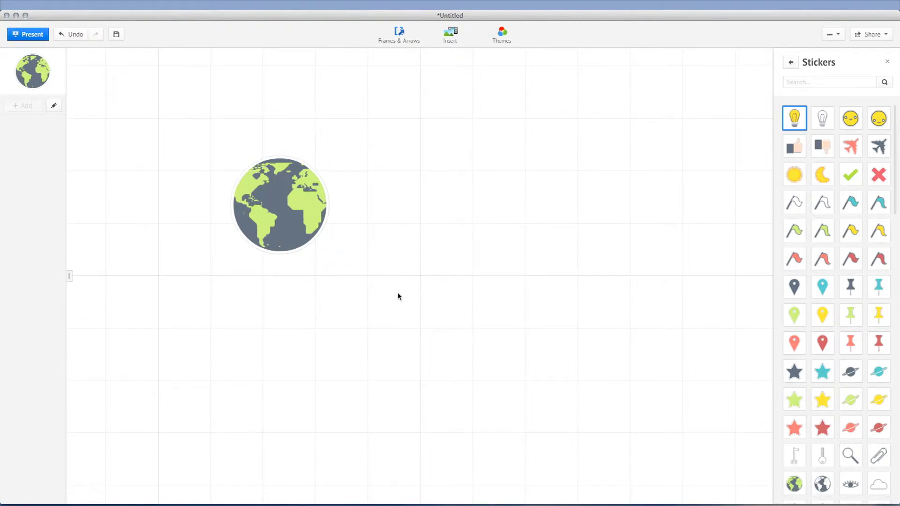
{"action": "left_click", "coordinate": [404, 41]}
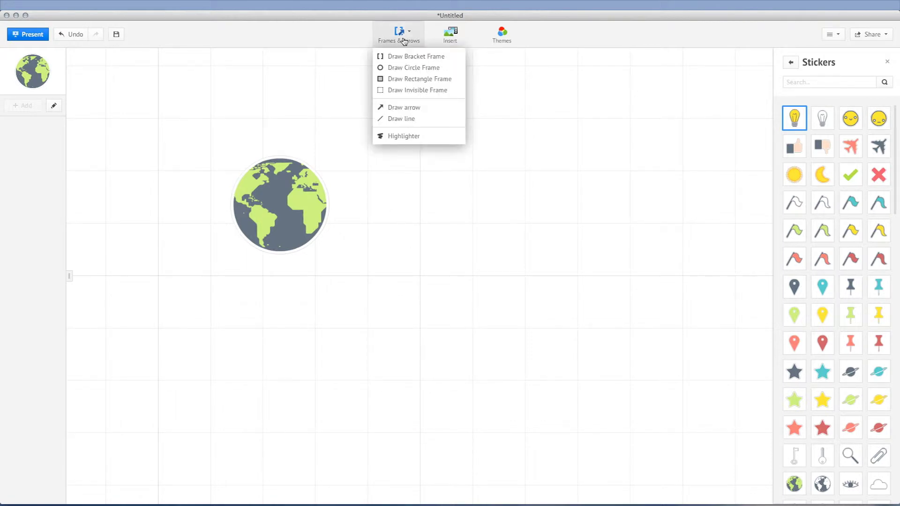
{"action": "left_click", "coordinate": [404, 110]}
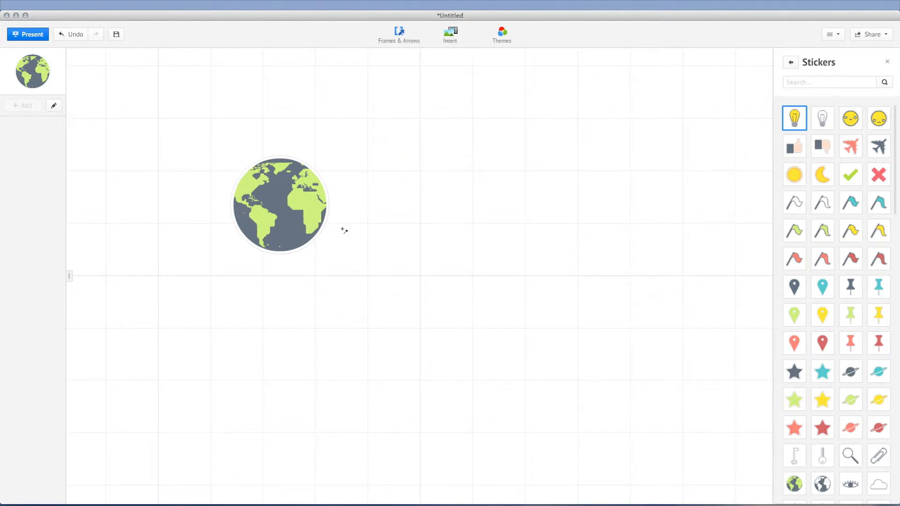
{"action": "left_click_drag", "start_coordinate": [342, 231], "coordinate": [413, 243]}
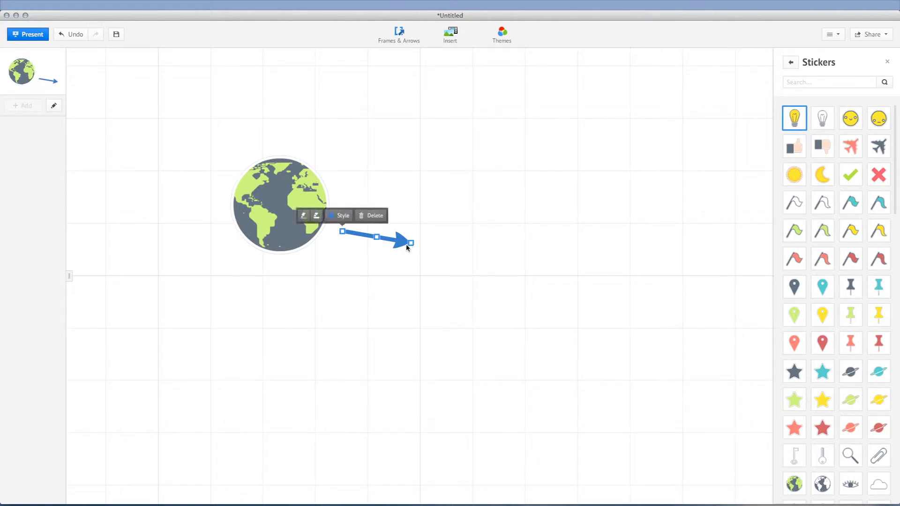
{"action": "left_click", "coordinate": [318, 219]}
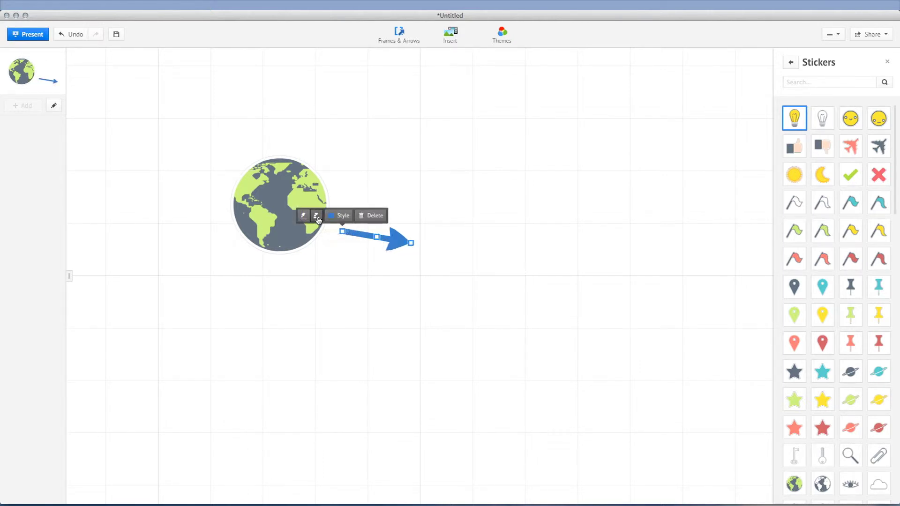
{"action": "left_click", "coordinate": [317, 219]}
- Change the arrow's colour to green
{"action": "left_click", "coordinate": [304, 220]}
{"action": "left_click", "coordinate": [343, 218]}
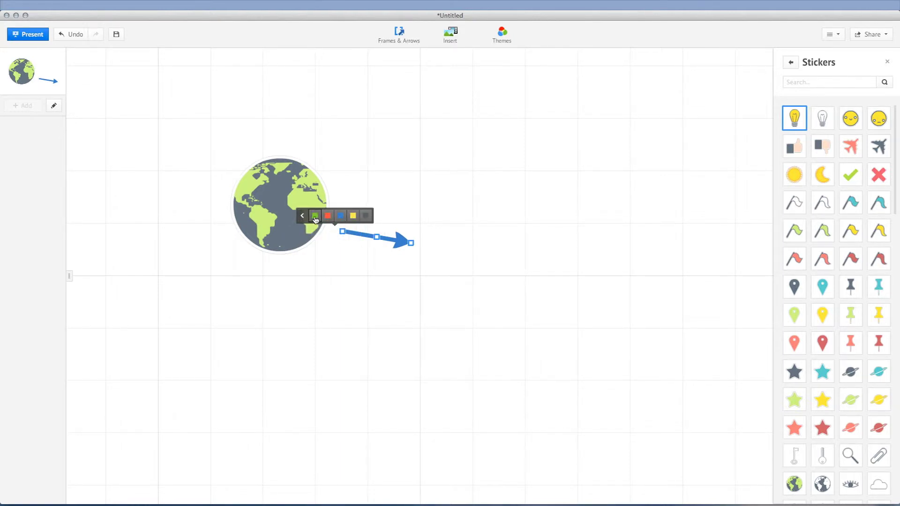
{"action": "left_click", "coordinate": [315, 220]}
{"action": "left_click", "coordinate": [376, 239]}
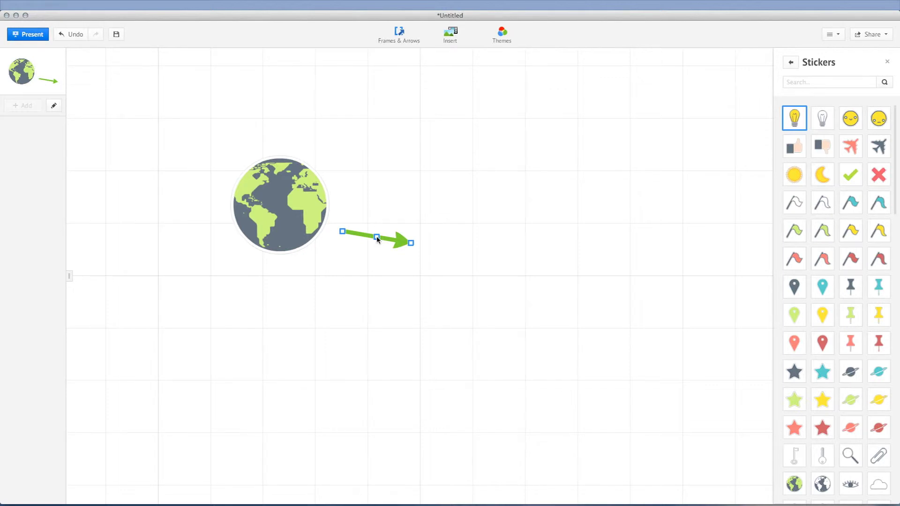
- Keep the arrow's curve flat and move it down-left beside the globe
{"action": "left_click_drag", "start_coordinate": [377, 240], "coordinate": [373, 265]}
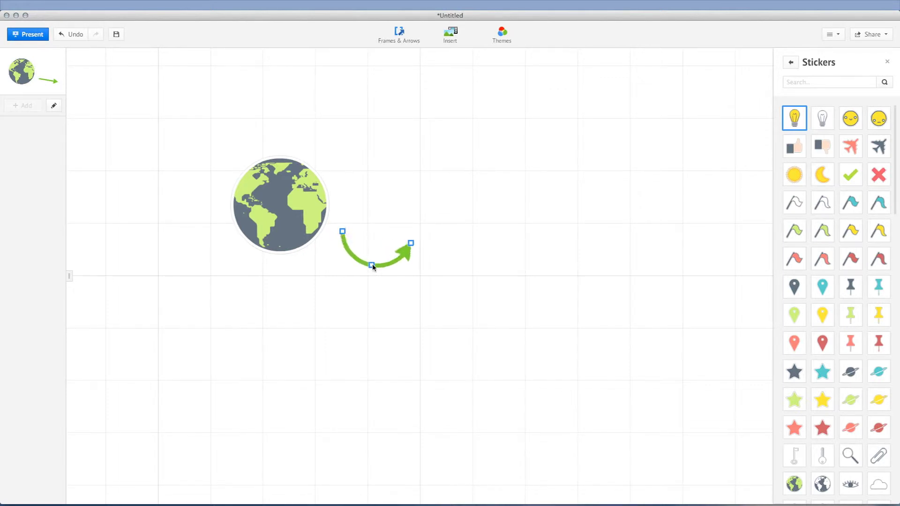
{"action": "mouse_move", "coordinate": [373, 266]}
{"action": "left_mouse_down"}
{"action": "mouse_move", "coordinate": [377, 237]}
{"action": "mouse_move", "coordinate": [464, 251]}
{"action": "mouse_move", "coordinate": [388, 246]}
{"action": "left_mouse_up"}
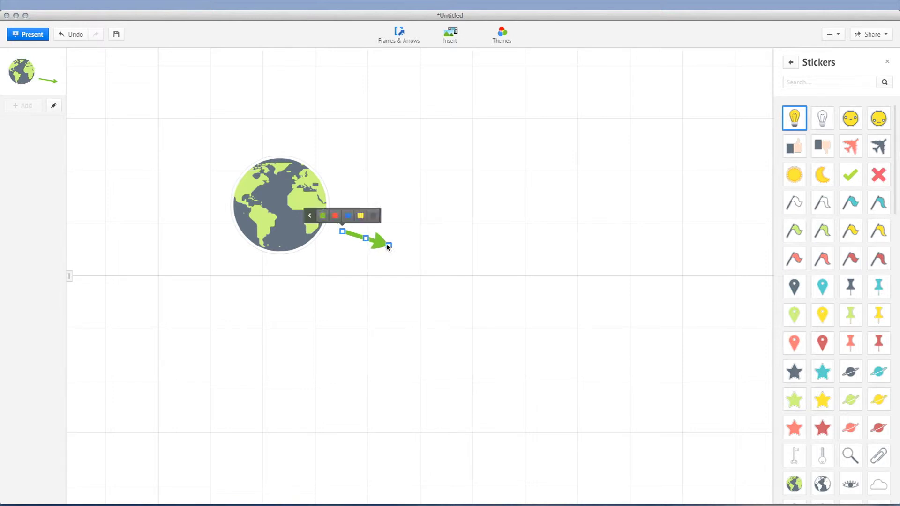
{"action": "left_click", "coordinate": [377, 244]}
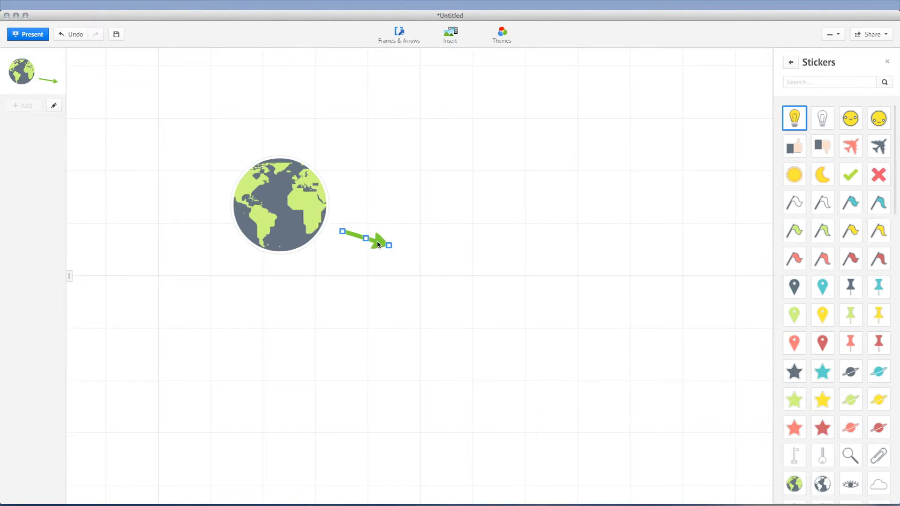
{"action": "left_click_drag", "start_coordinate": [378, 245], "coordinate": [358, 257]}
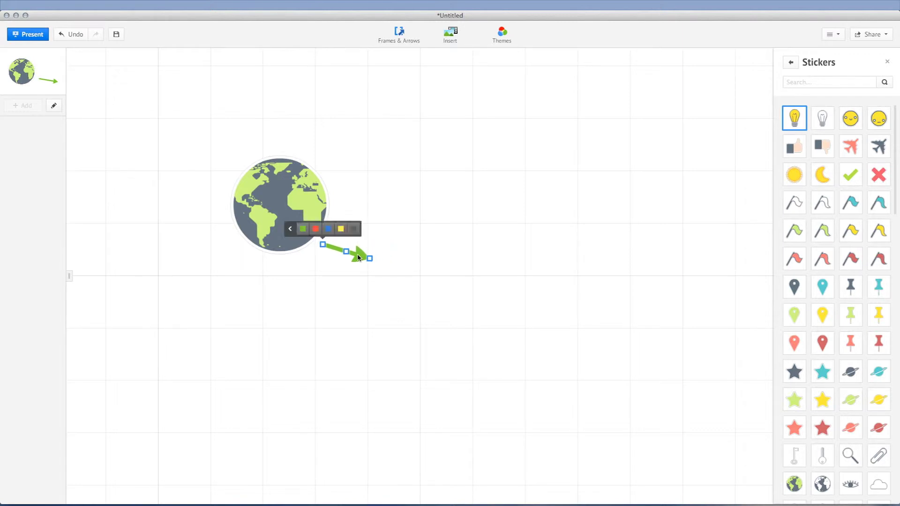
- Place an enlarged, slightly lowered and tilted airplane sticker at the green arrow's tip
{"action": "left_click", "coordinate": [386, 245]}
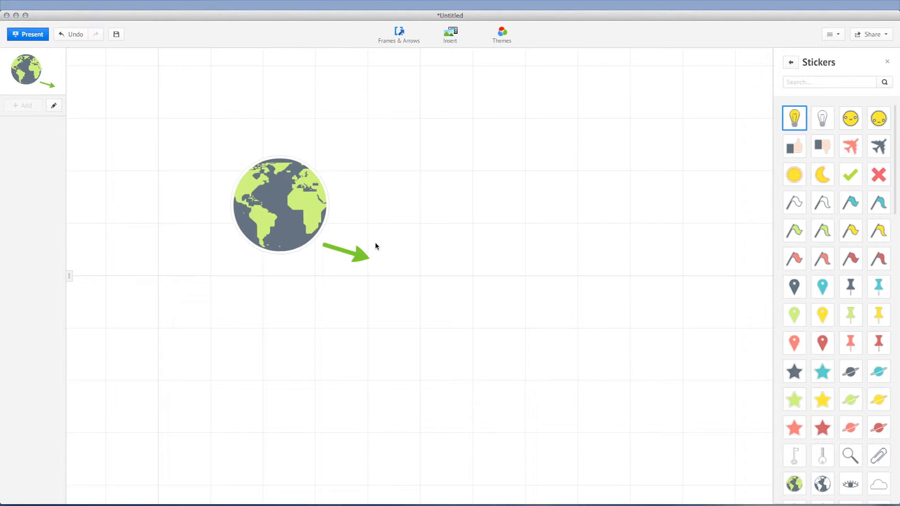
{"action": "mouse_move", "coordinate": [878, 146]}
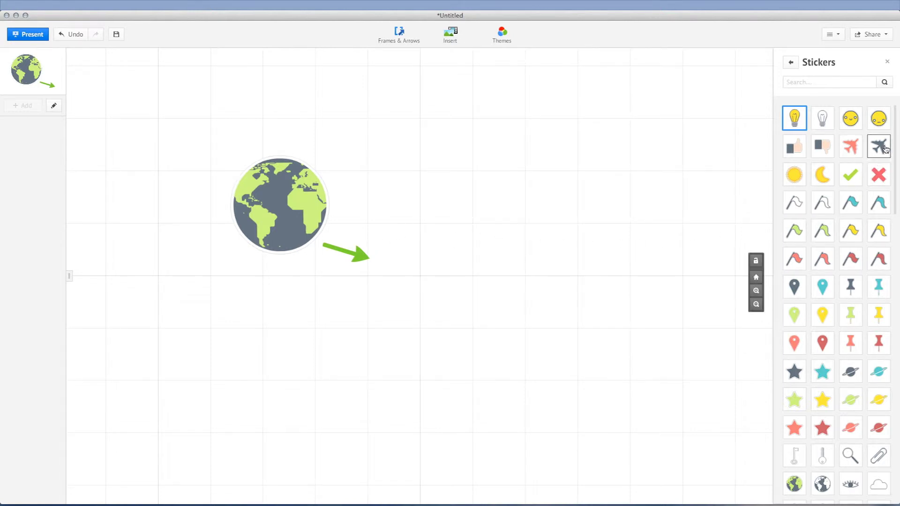
{"action": "left_click_drag", "start_coordinate": [884, 148], "coordinate": [401, 224]}
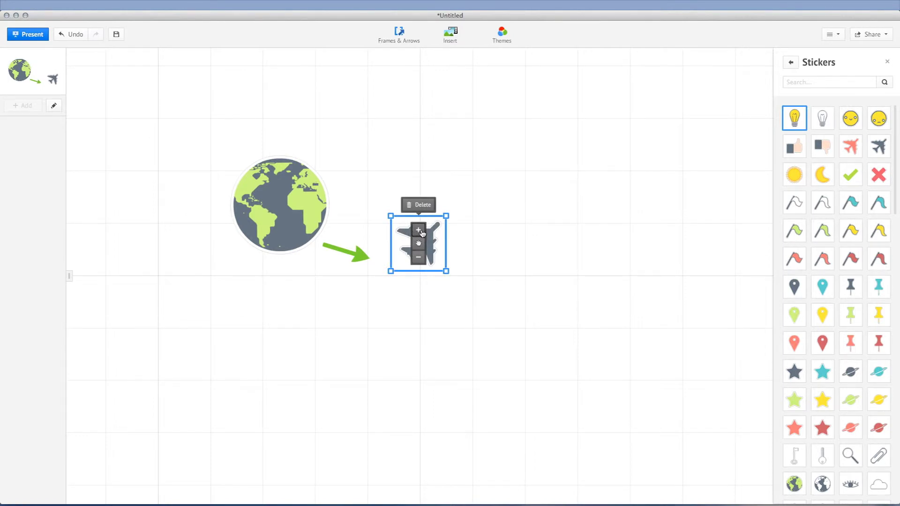
{"action": "left_click", "coordinate": [420, 232]}
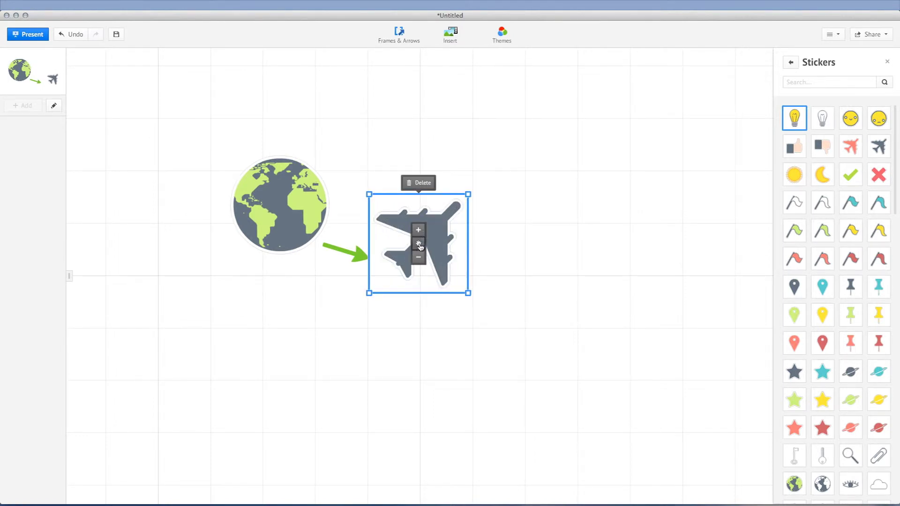
{"action": "left_click_drag", "start_coordinate": [420, 244], "coordinate": [417, 266]}
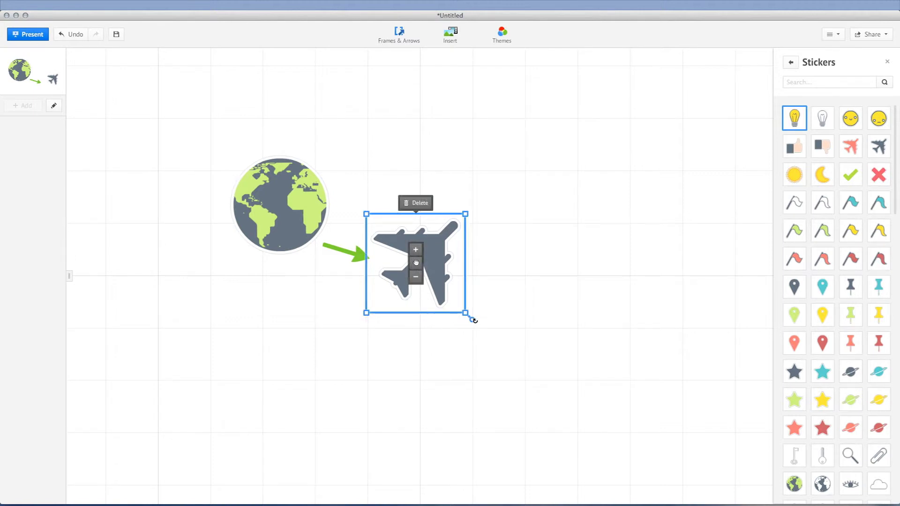
{"action": "mouse_move", "coordinate": [474, 321]}
{"action": "left_mouse_down"}
{"action": "mouse_move", "coordinate": [480, 296]}
{"action": "mouse_move", "coordinate": [468, 314]}
{"action": "left_mouse_up"}
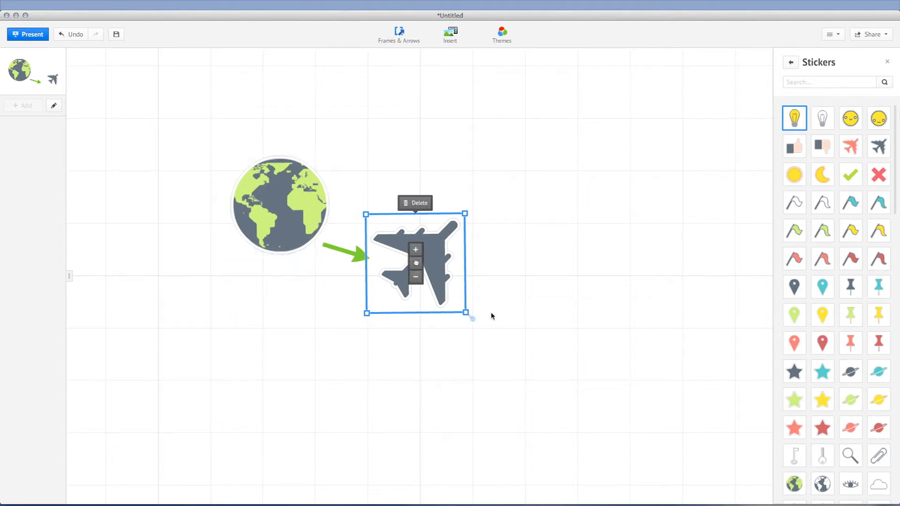
{"action": "left_click", "coordinate": [511, 307]}
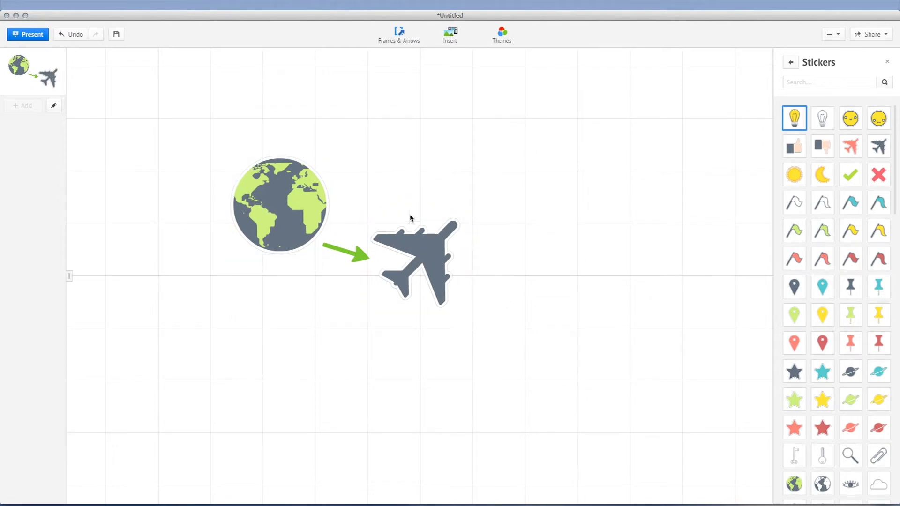
{"action": "left_click", "coordinate": [354, 193]}
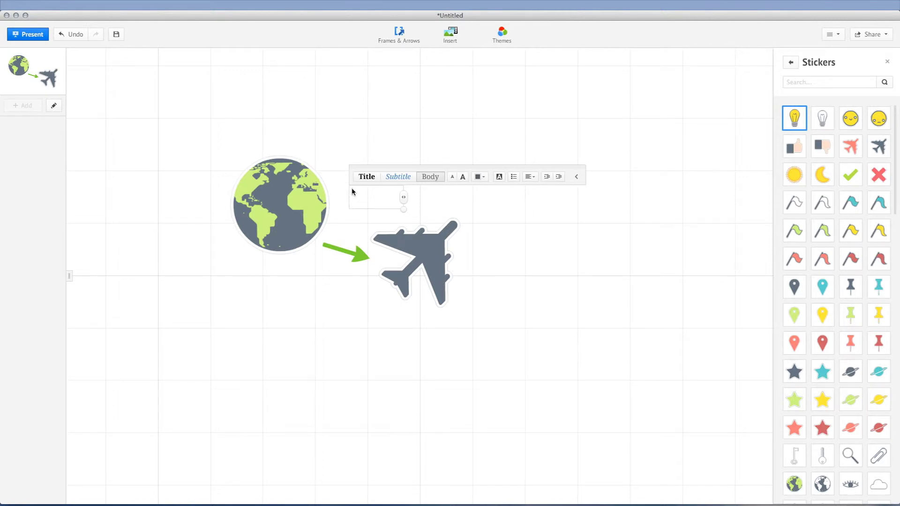
{"action": "type", "text": "A t"}
{"action": "type", "text": "o B"}
- Make the 'A to B' label green body-style text, slightly enlarged
{"action": "left_click", "coordinate": [367, 180]}
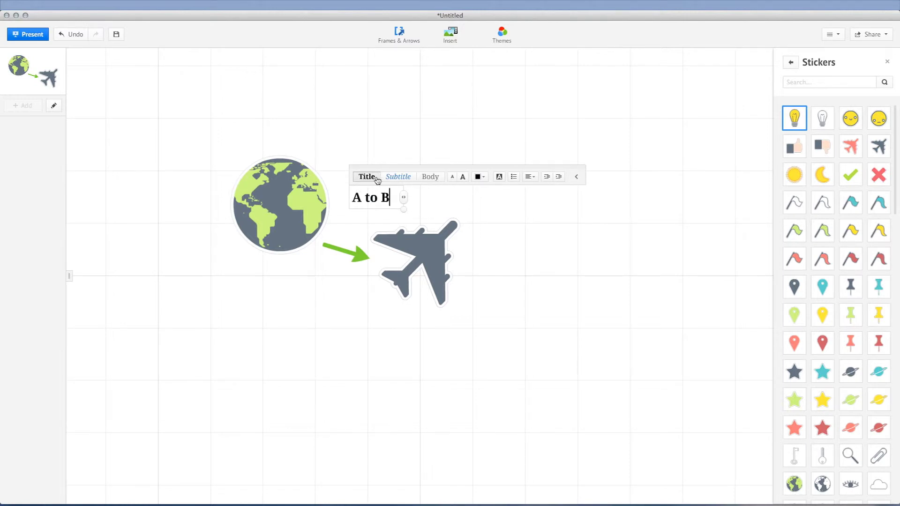
{"action": "left_click", "coordinate": [398, 176]}
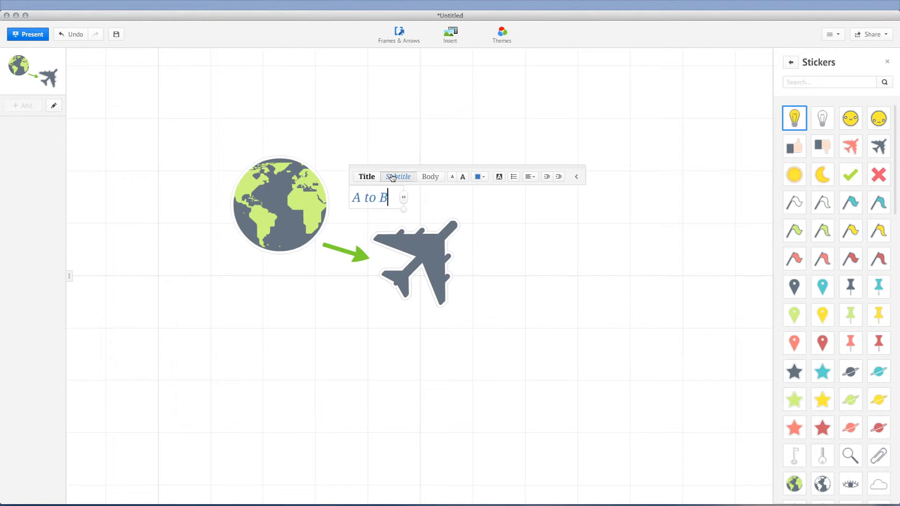
{"action": "left_click", "coordinate": [432, 180]}
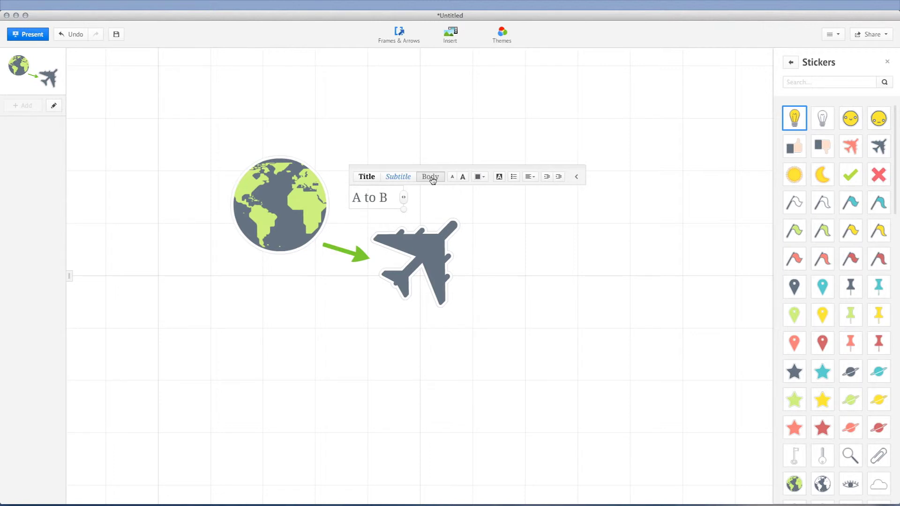
{"action": "left_click", "coordinate": [463, 178]}
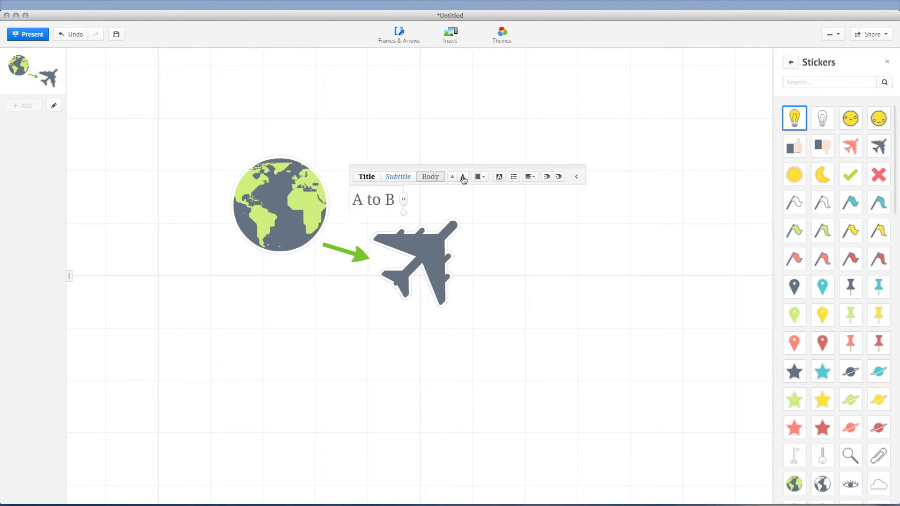
{"action": "left_click", "coordinate": [452, 180]}
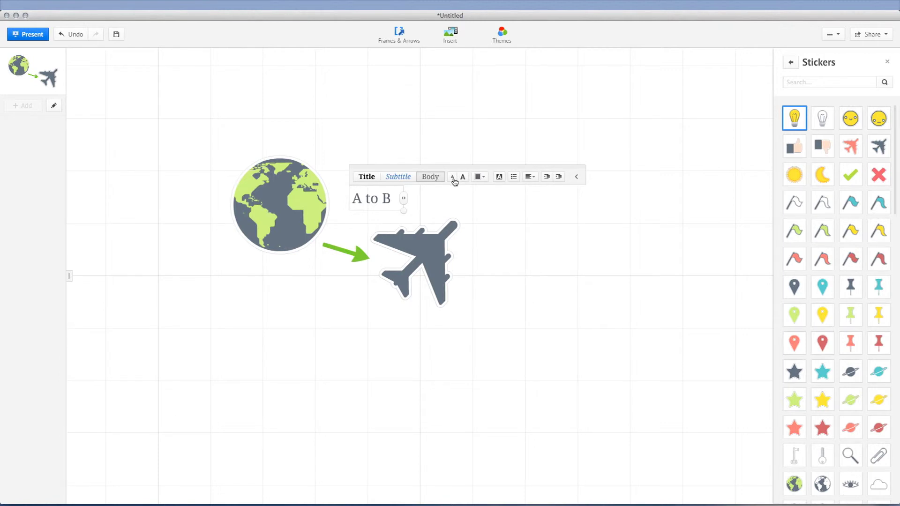
{"action": "left_click", "coordinate": [485, 181]}
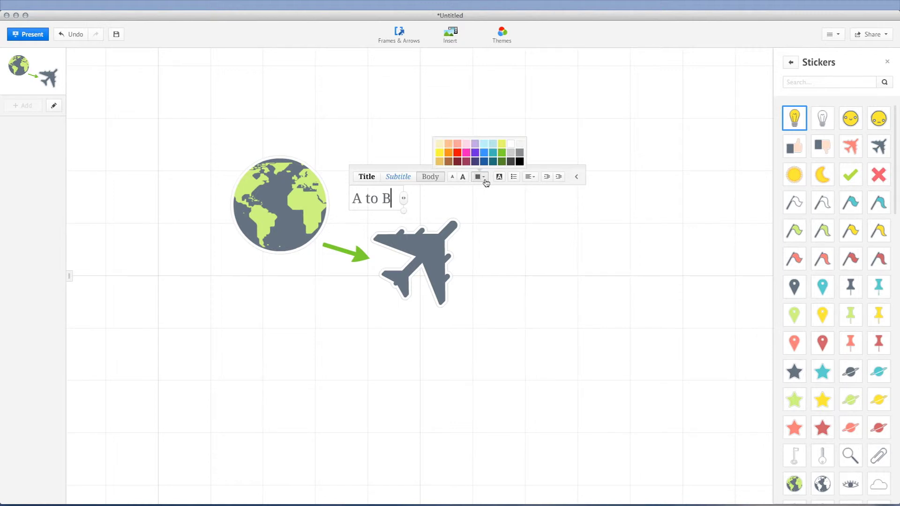
{"action": "left_click", "coordinate": [501, 154]}
{"action": "left_click", "coordinate": [466, 177]}
{"action": "left_click", "coordinate": [474, 207]}
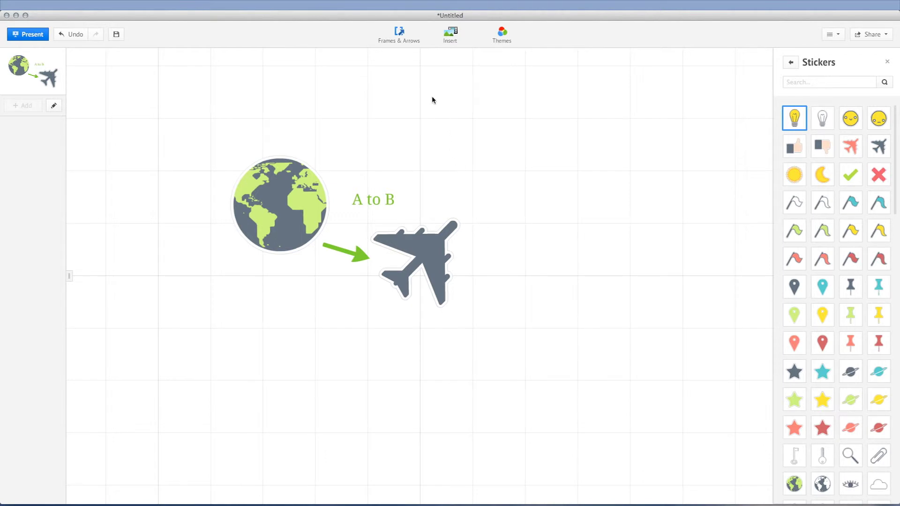
- Draw a bracket frame around the globe, arrow, airplane and 'A to B' label
{"action": "left_click", "coordinate": [402, 37]}
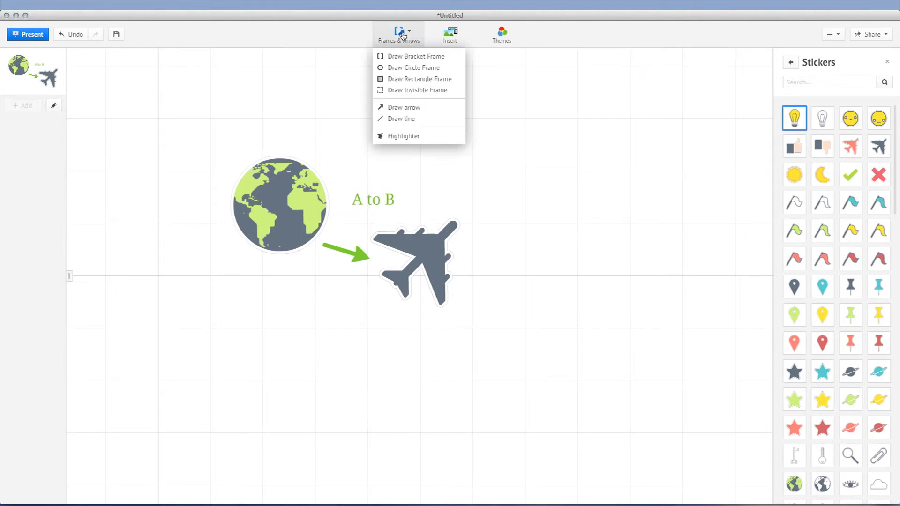
{"action": "left_click", "coordinate": [404, 56]}
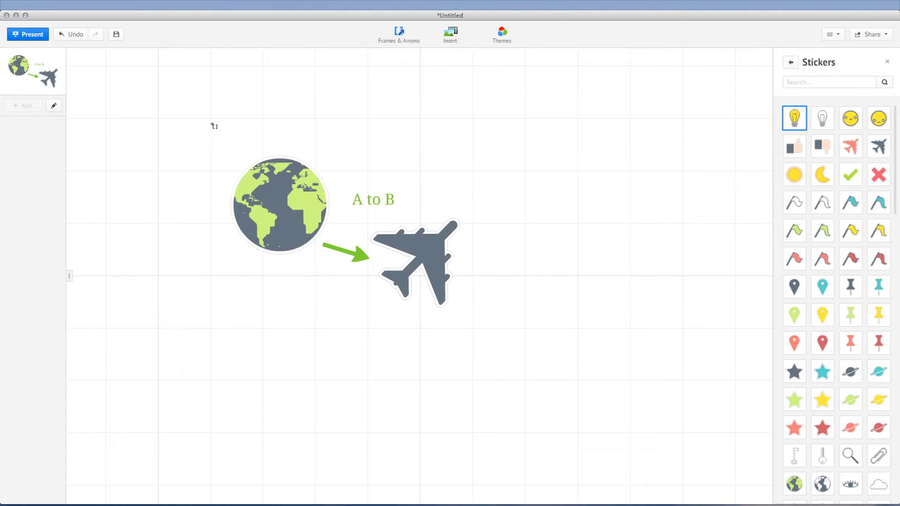
{"action": "left_click_drag", "start_coordinate": [214, 131], "coordinate": [499, 347]}
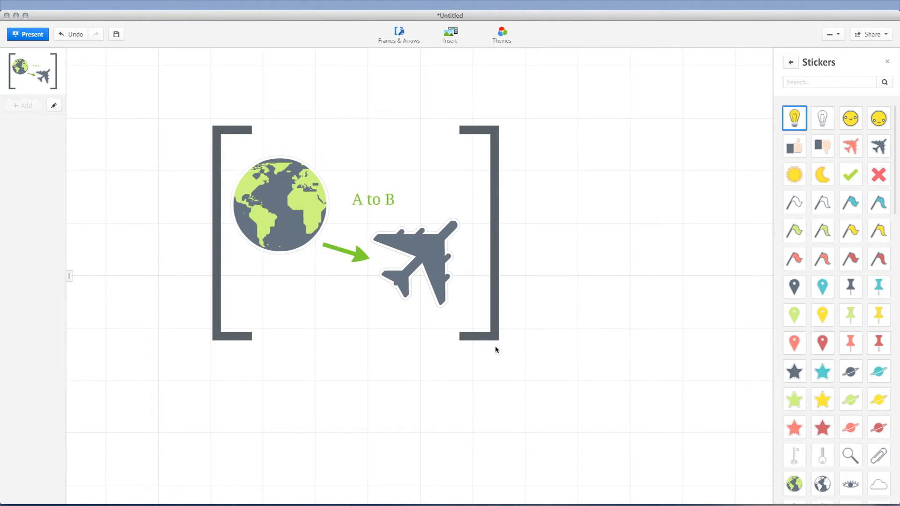
- Adjust the bracket frame's right and bottom edges and move the group toward the canvas centre
{"action": "left_click", "coordinate": [499, 293]}
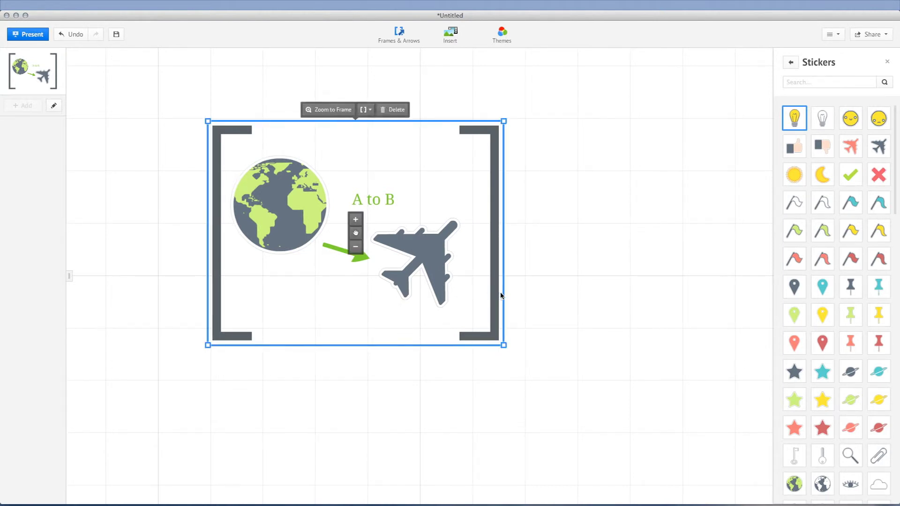
{"action": "left_click_drag", "start_coordinate": [503, 290], "coordinate": [532, 306]}
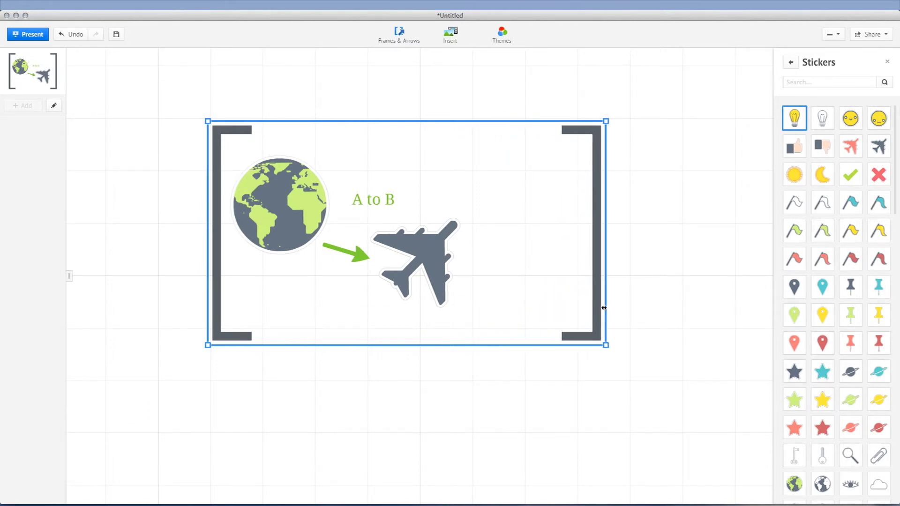
{"action": "left_click_drag", "start_coordinate": [532, 306], "coordinate": [496, 309]}
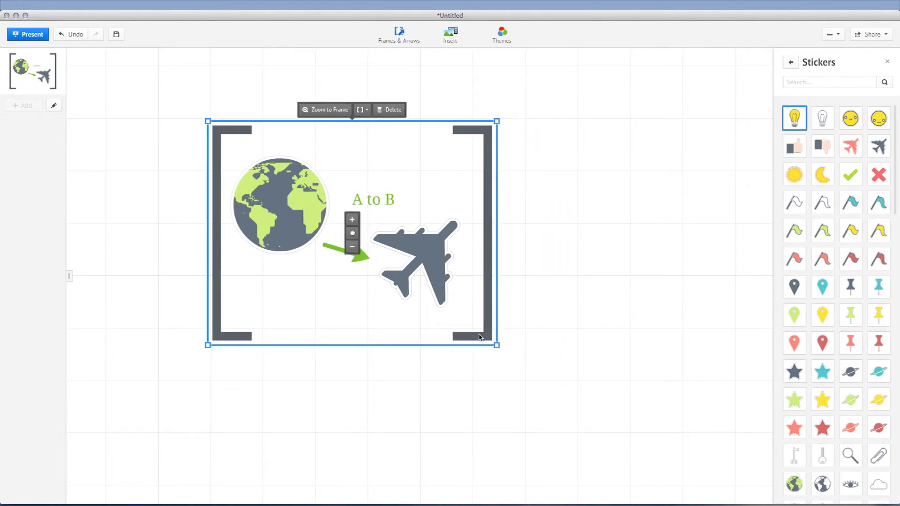
{"action": "mouse_move", "coordinate": [401, 344]}
{"action": "left_mouse_down"}
{"action": "mouse_move", "coordinate": [412, 399]}
{"action": "mouse_move", "coordinate": [412, 354]}
{"action": "left_mouse_up"}
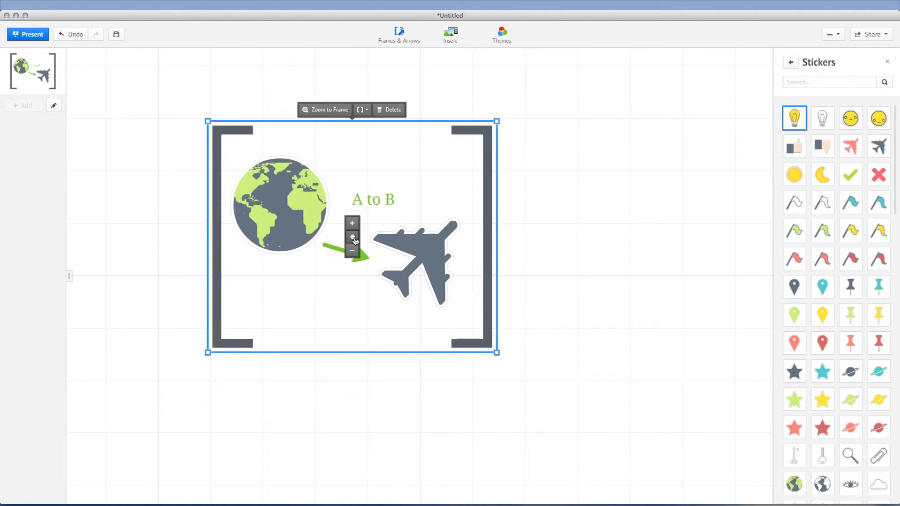
{"action": "mouse_move", "coordinate": [354, 240]}
{"action": "left_mouse_down"}
{"action": "mouse_move", "coordinate": [420, 340]}
{"action": "mouse_move", "coordinate": [427, 296]}
{"action": "left_mouse_up"}
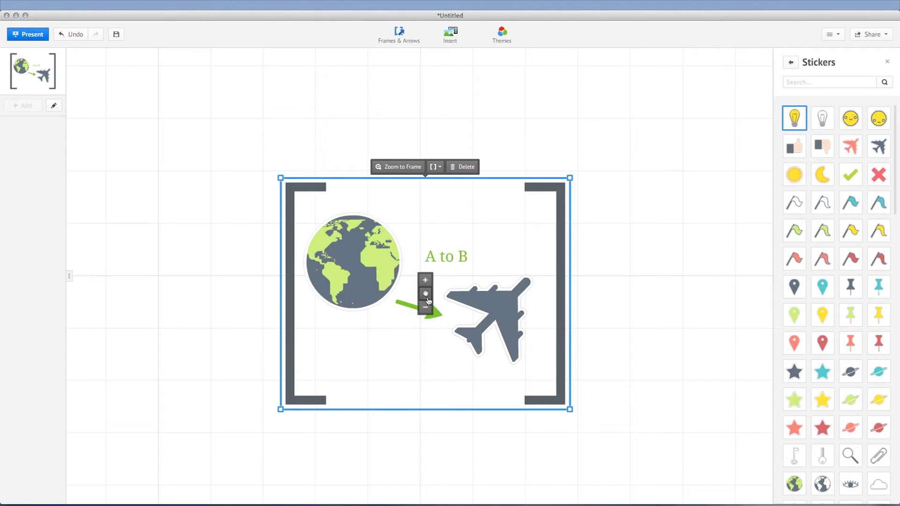
- Change the bracket frame's shape to Circle and enlarge it upward and downward
{"action": "left_click", "coordinate": [627, 332]}
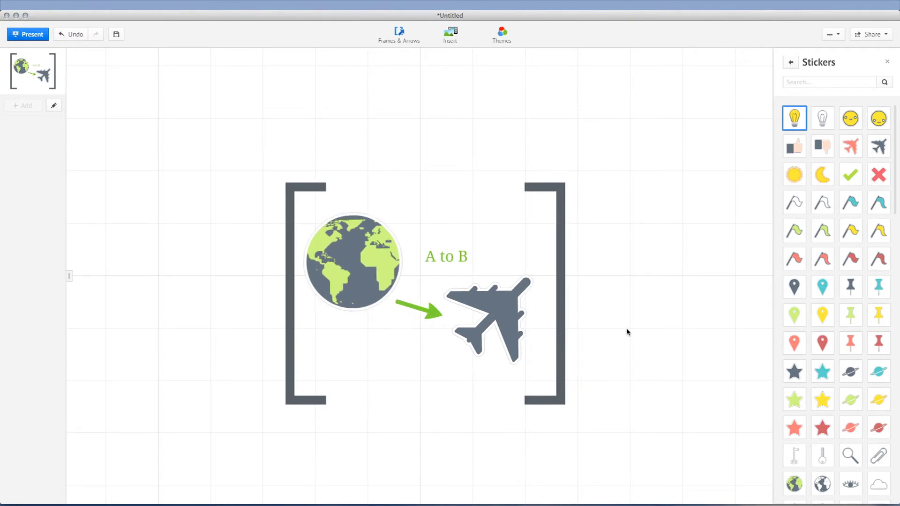
{"action": "left_click", "coordinate": [540, 192]}
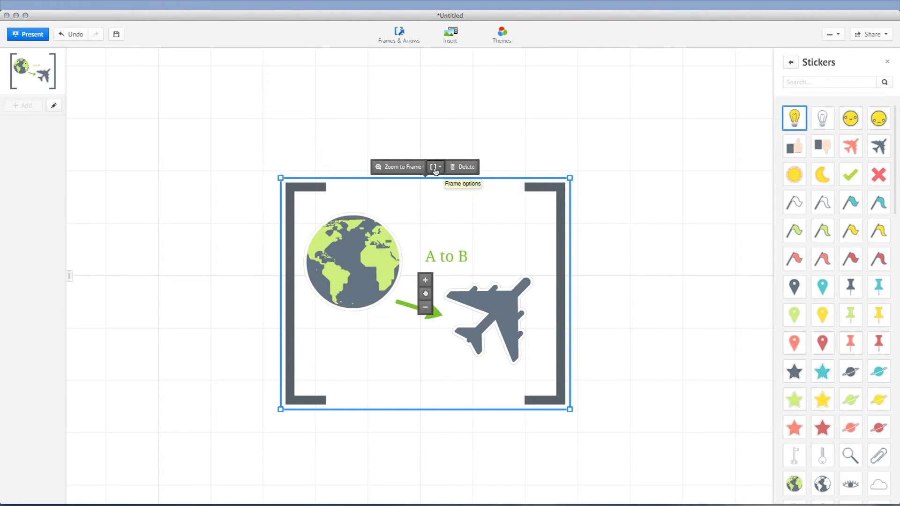
{"action": "left_click", "coordinate": [435, 171]}
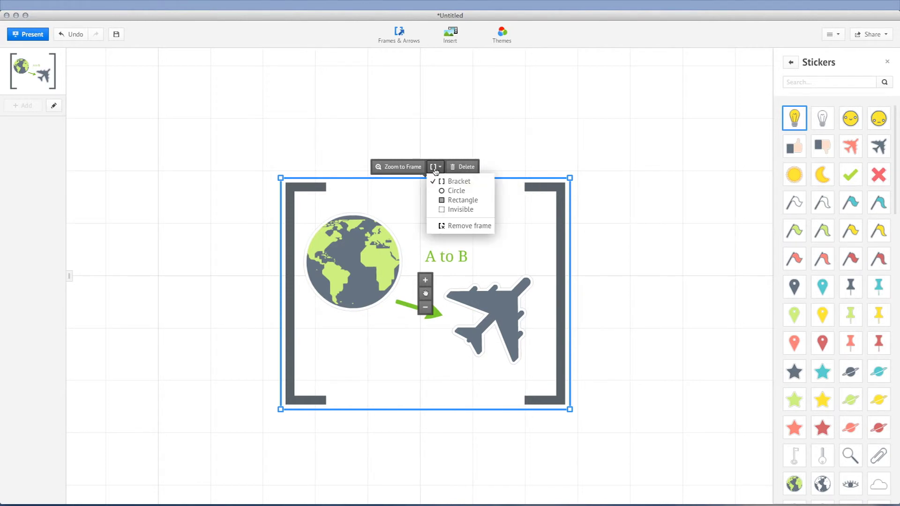
{"action": "left_click", "coordinate": [454, 191]}
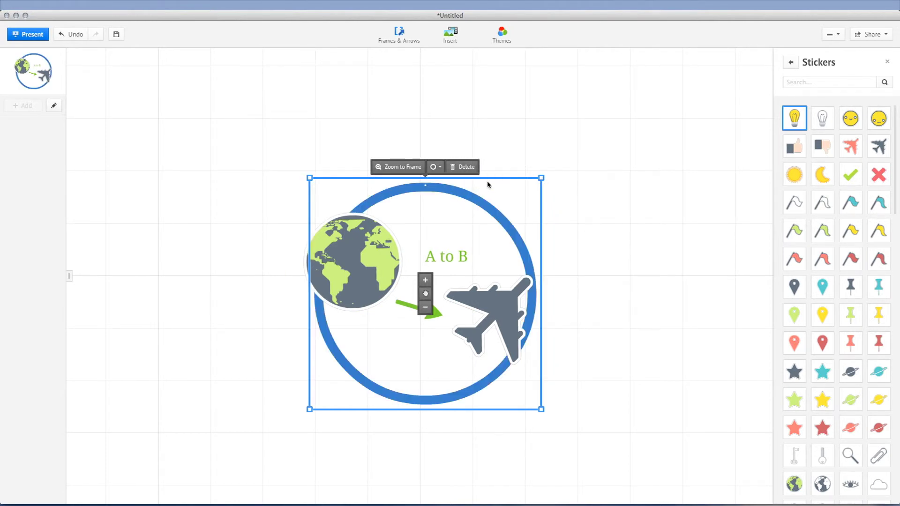
{"action": "left_click_drag", "start_coordinate": [489, 178], "coordinate": [489, 121]}
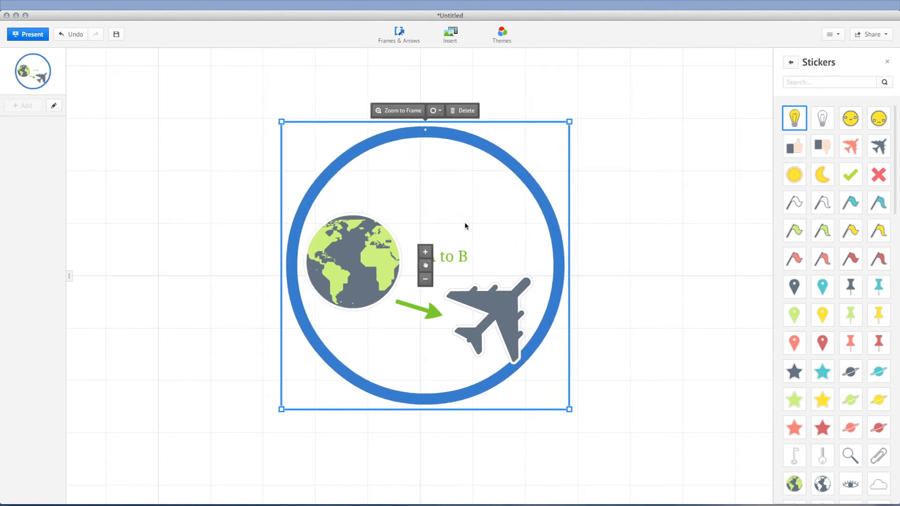
{"action": "left_click_drag", "start_coordinate": [432, 408], "coordinate": [442, 433]}
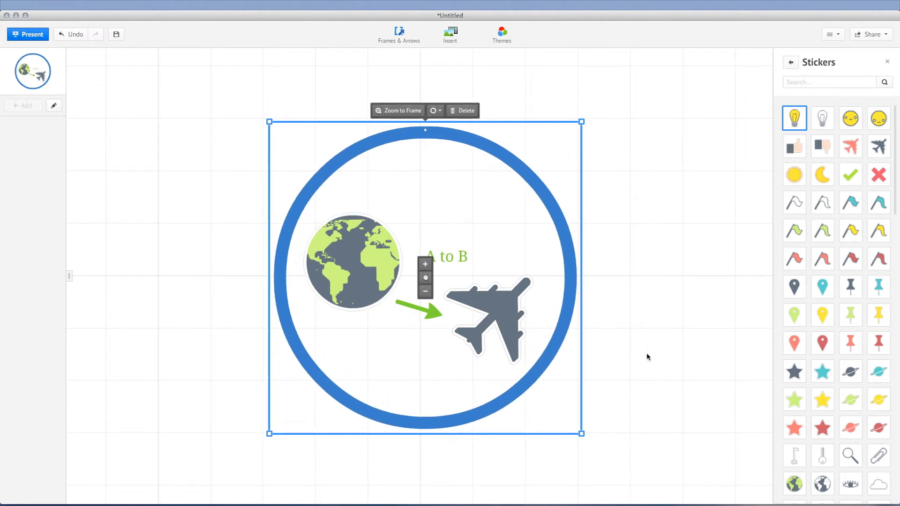
{"action": "left_click", "coordinate": [661, 351]}
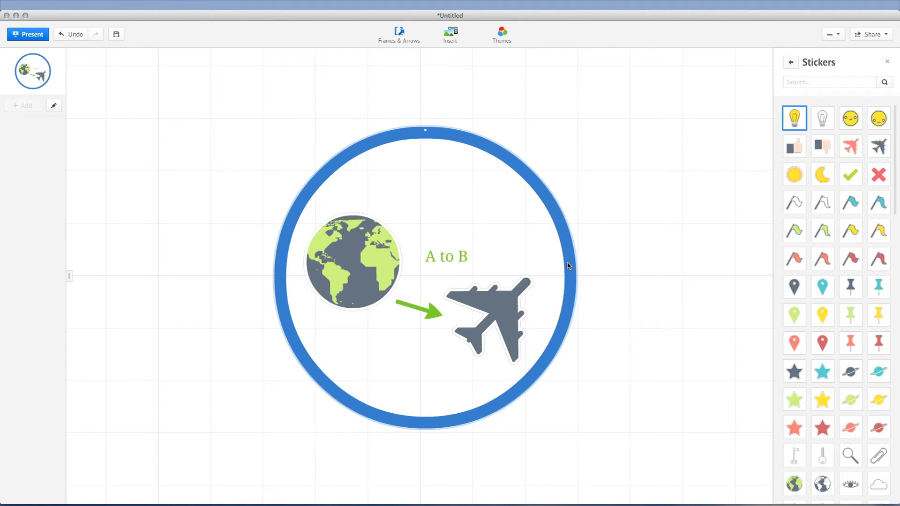
- Add the circle frame and the globe to the path as steps 1 and 2
{"action": "left_click", "coordinate": [568, 265]}
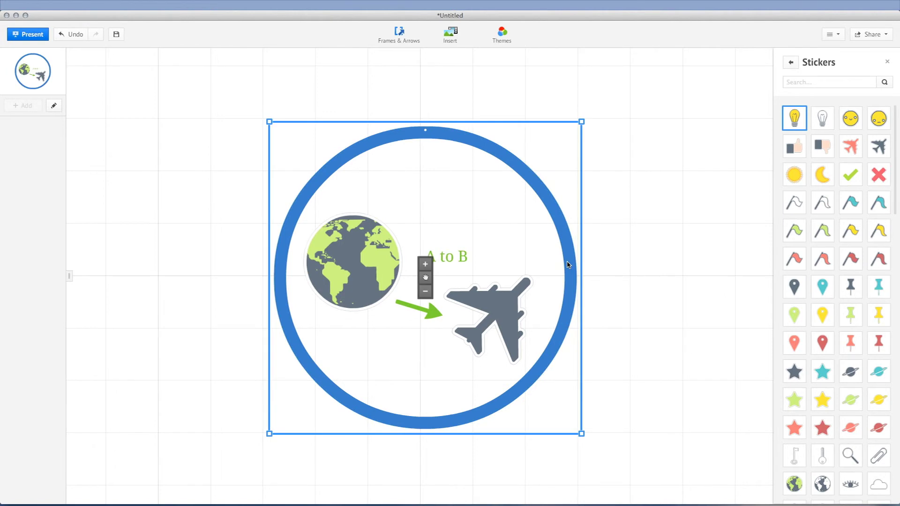
{"action": "right_click", "coordinate": [568, 265]}
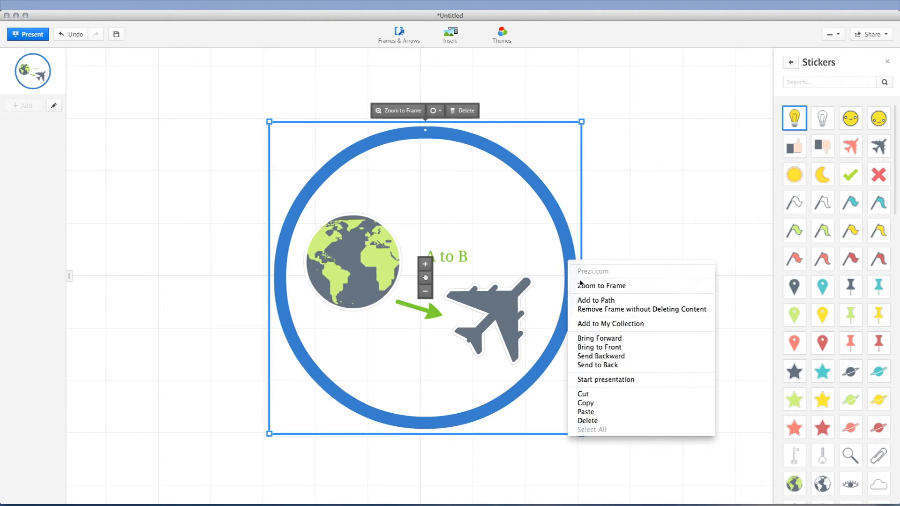
{"action": "left_click", "coordinate": [595, 303]}
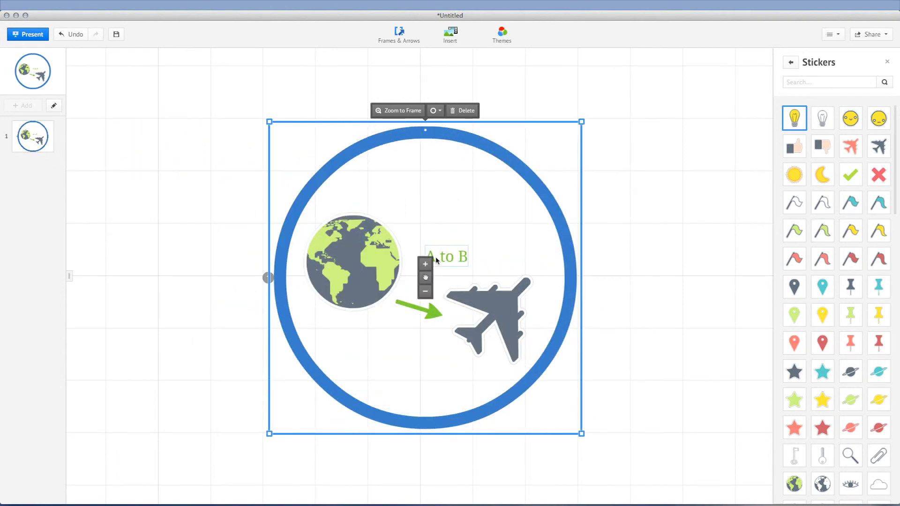
{"action": "left_click", "coordinate": [348, 246]}
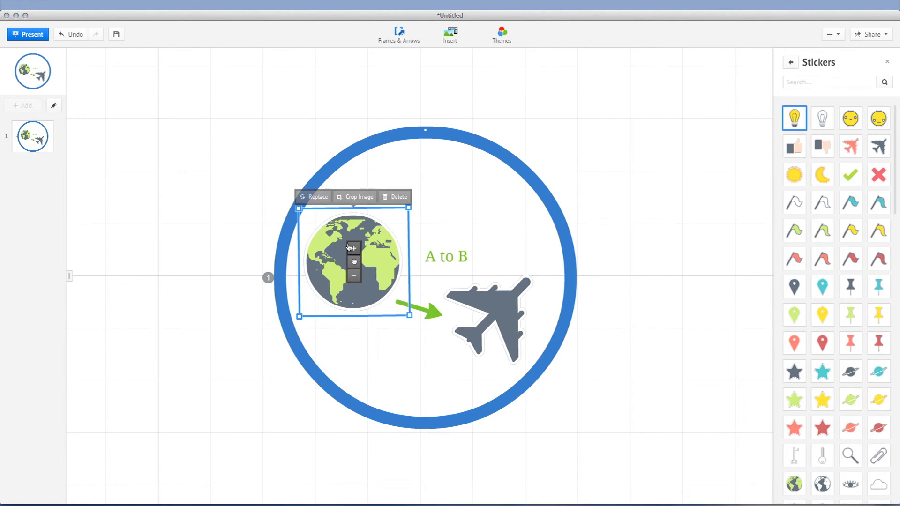
{"action": "right_click", "coordinate": [349, 226]}
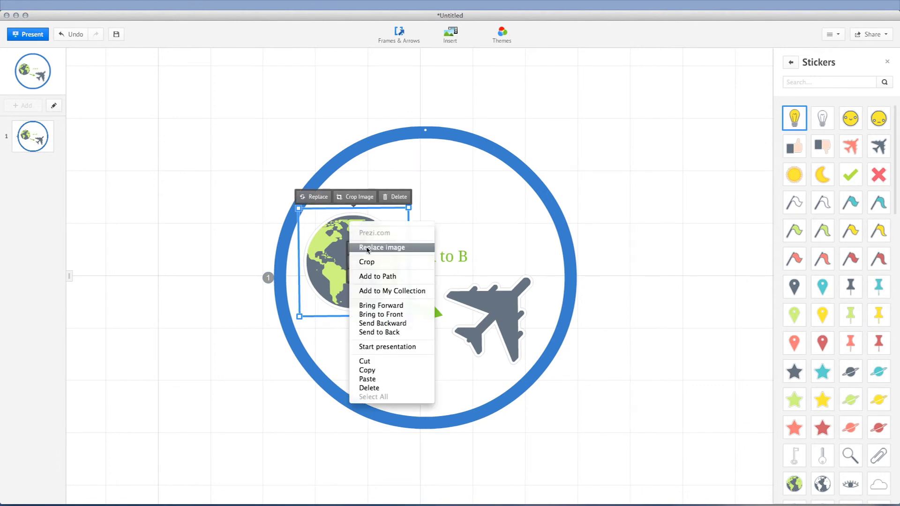
{"action": "left_click", "coordinate": [374, 277]}
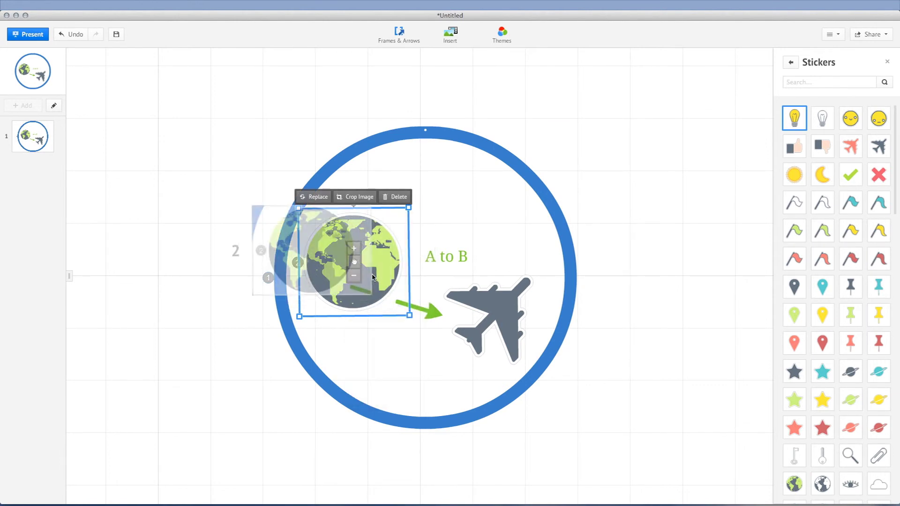
- Add the green arrow and the airplane to the path as steps 3 and 4
{"action": "left_click", "coordinate": [426, 313]}
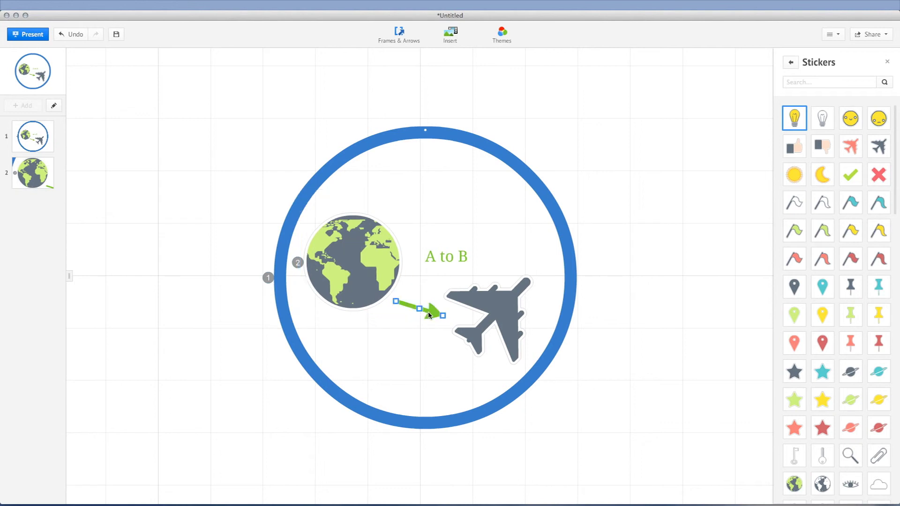
{"action": "right_click", "coordinate": [428, 315]}
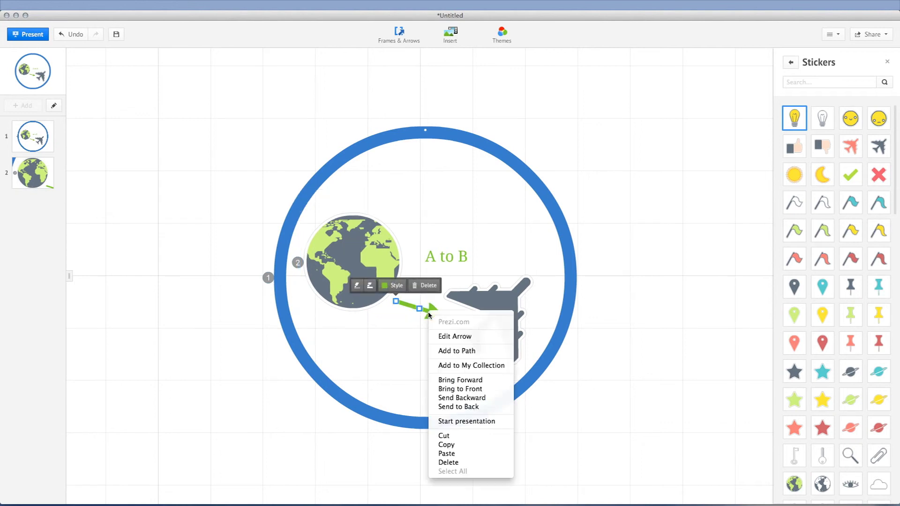
{"action": "left_click", "coordinate": [448, 351]}
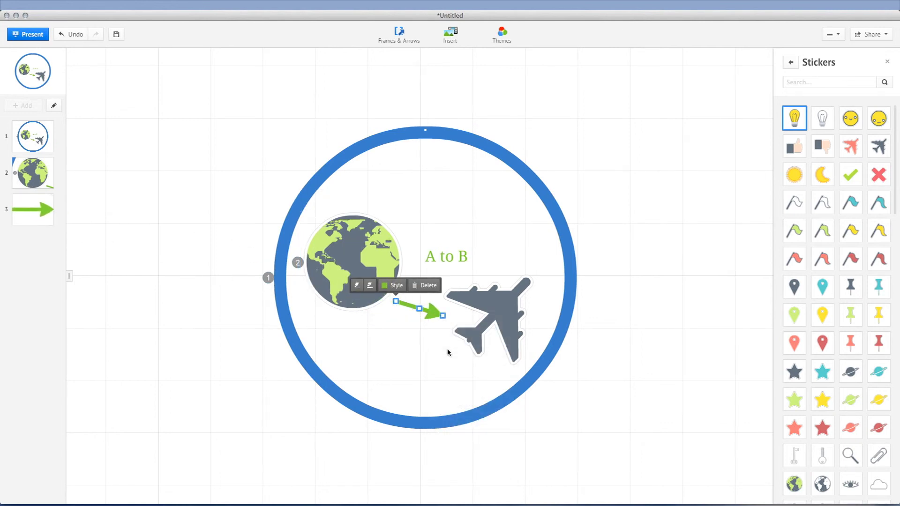
{"action": "left_click", "coordinate": [498, 321]}
{"action": "right_click", "coordinate": [499, 322]}
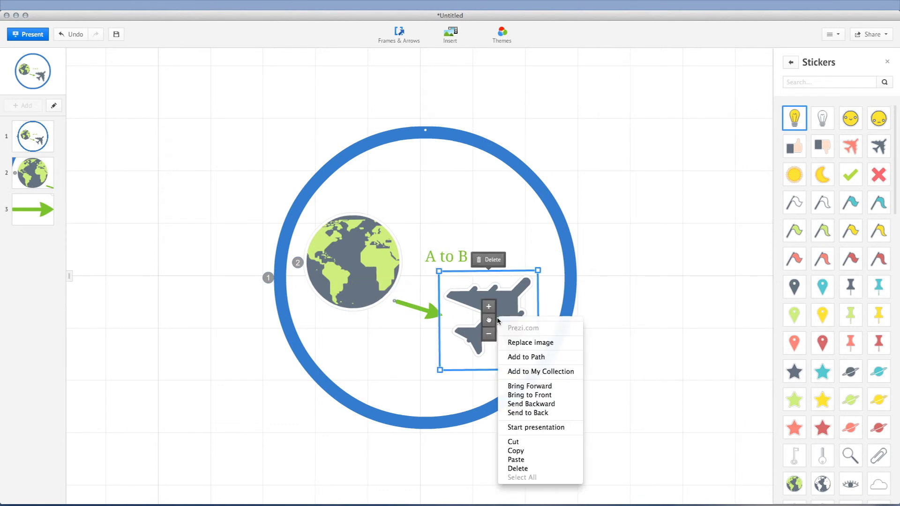
{"action": "left_click", "coordinate": [526, 357]}
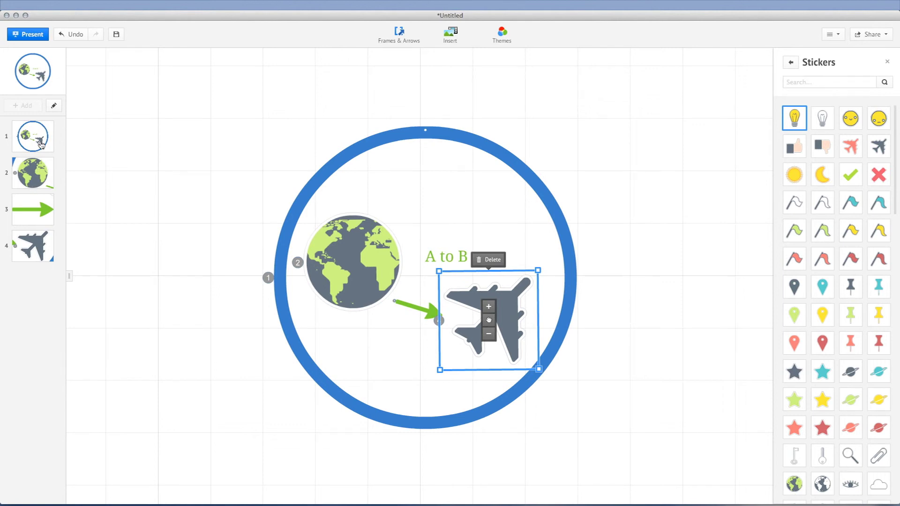
- Move the circle-frame thumbnail from first to last place in the path sidebar
{"action": "left_click_drag", "start_coordinate": [40, 143], "coordinate": [24, 275]}
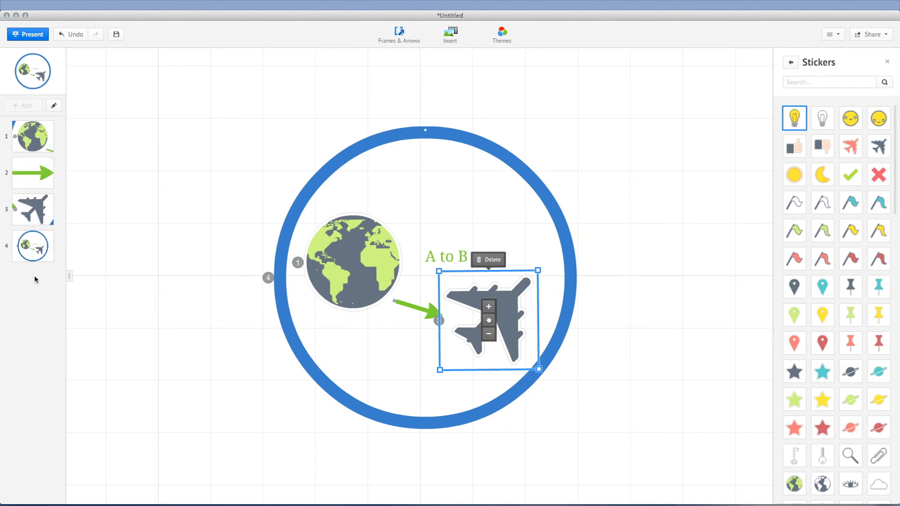
{"action": "left_click", "coordinate": [124, 246]}
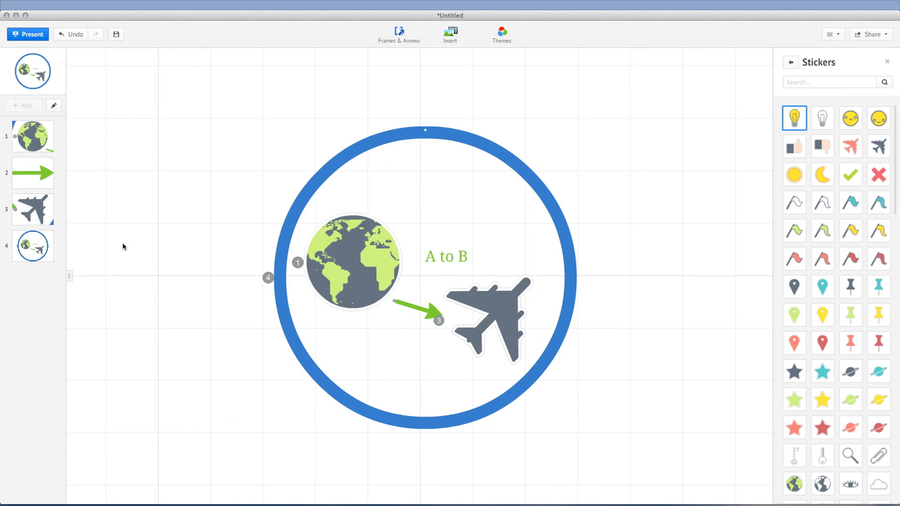